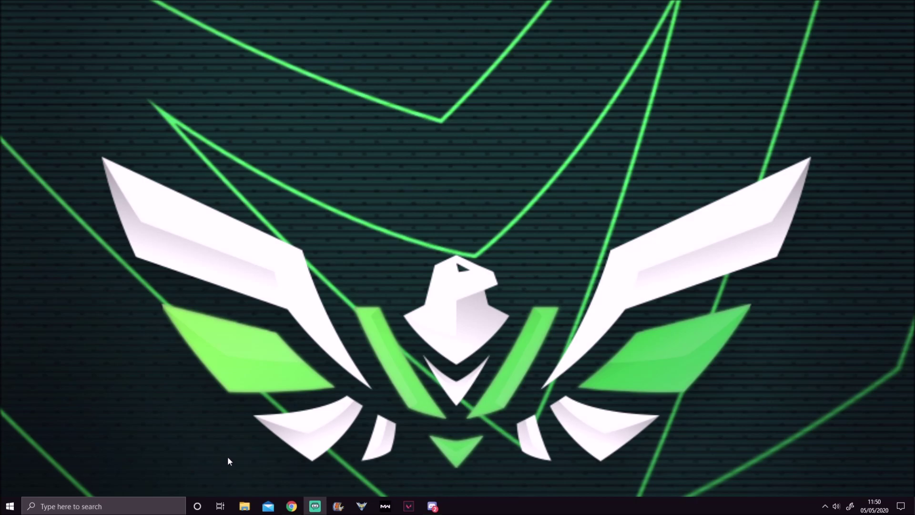
# Restore the Chrome window showing the XCC Home Page.
pyautogui.click(293, 509)
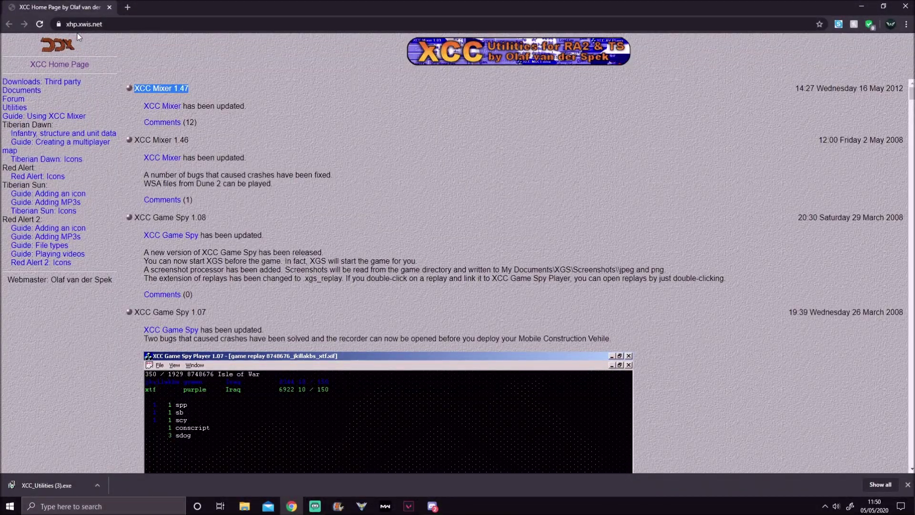
# Download the latest XCC Mixer release (XCC_Utilities.exe), then bring up Windows search.
pyautogui.click(125, 24)
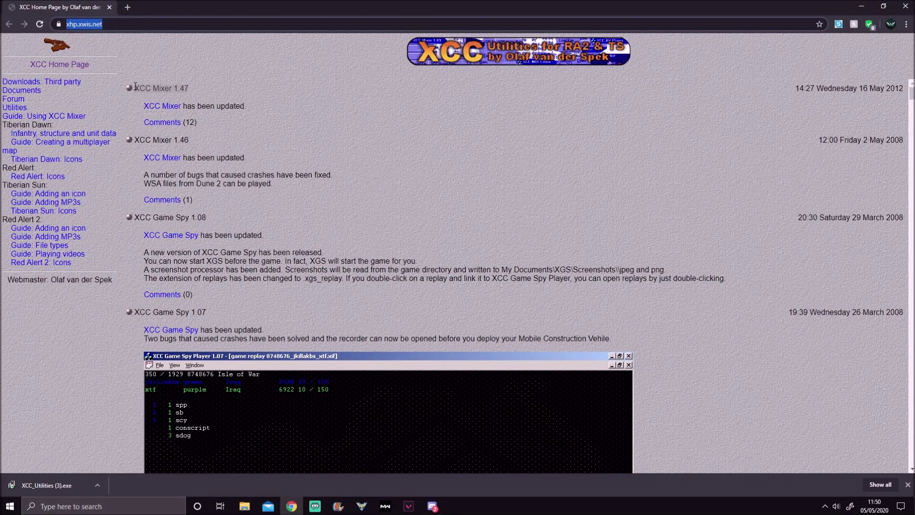
pyautogui.click(157, 106)
pyautogui.tripleClick(157, 88)
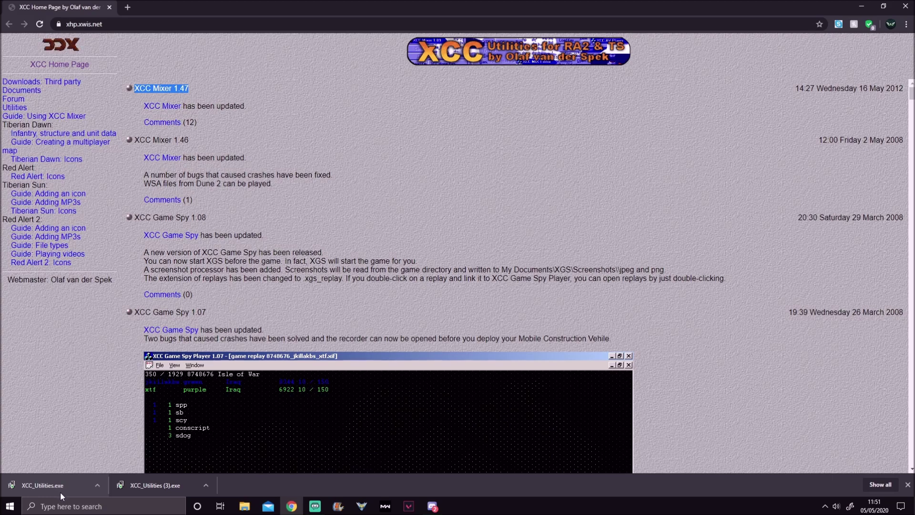
pyautogui.click(90, 506)
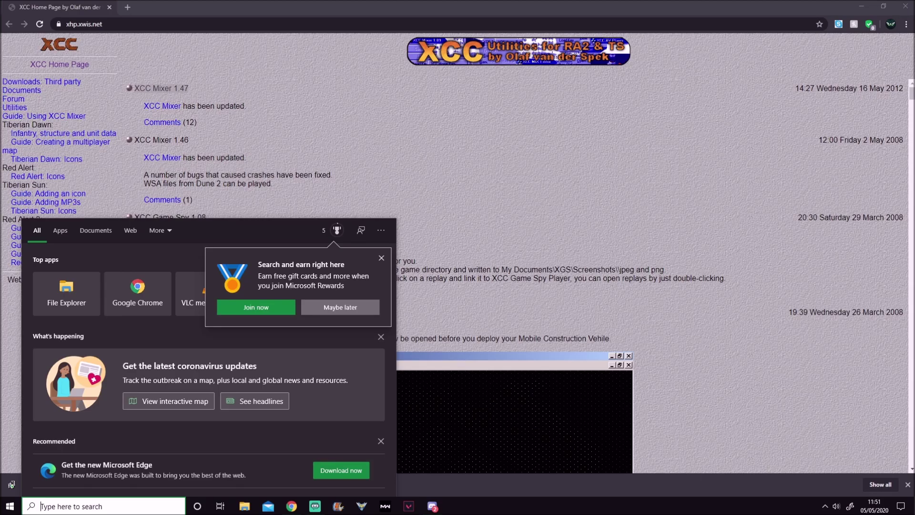
# Launch XCC Mixer via the 'mixer' search and select EnglishZH.big in the Zero Hour folder.
pyautogui.write('mixer')
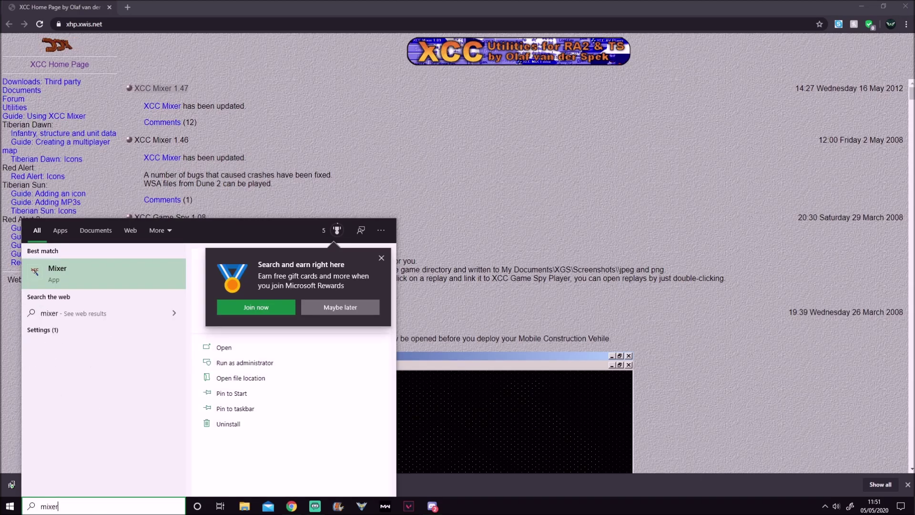
pyautogui.press('Return')
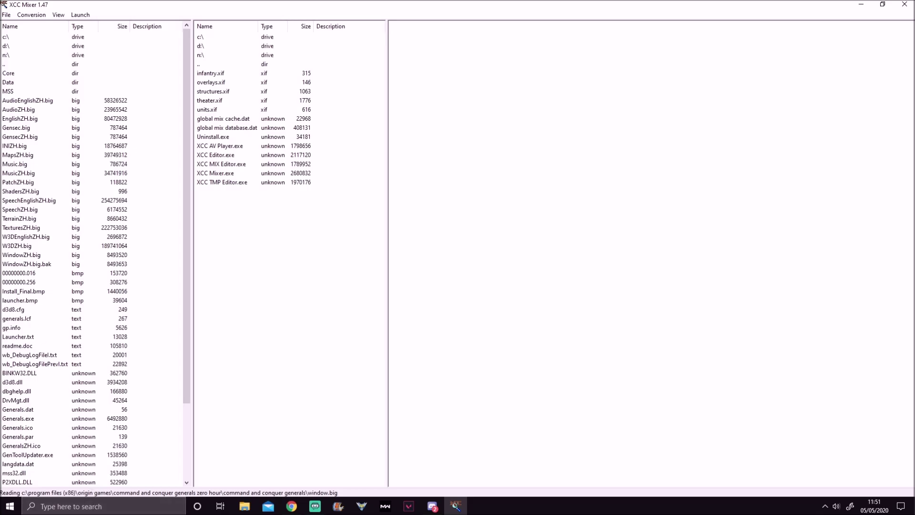
pyautogui.click(20, 119)
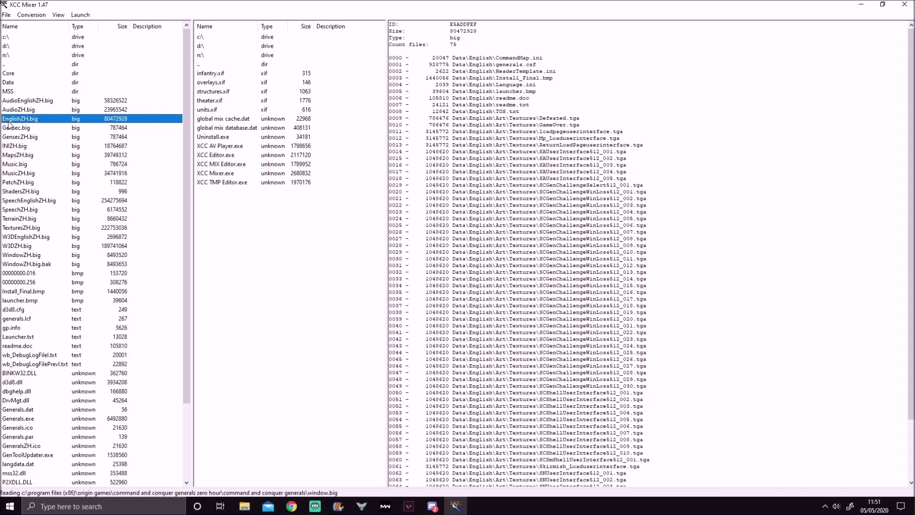
# Open EnglishZH.big, preview generals.csf as hex, and bring up its context menu.
pyautogui.doubleClick(34, 120)
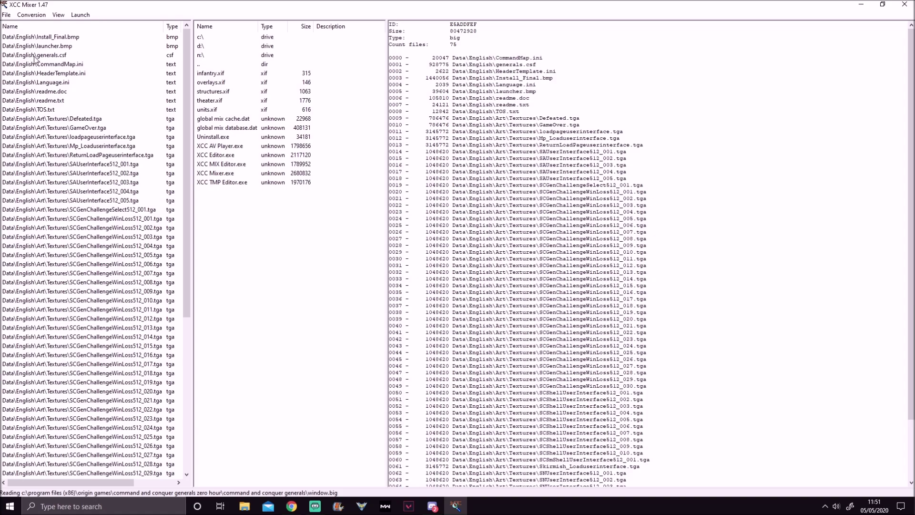
pyautogui.click(65, 55)
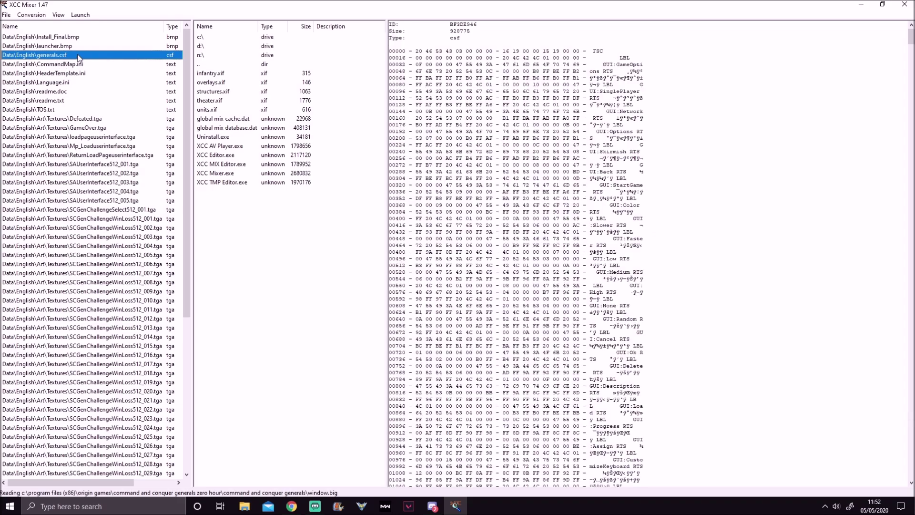
pyautogui.rightClick(80, 59)
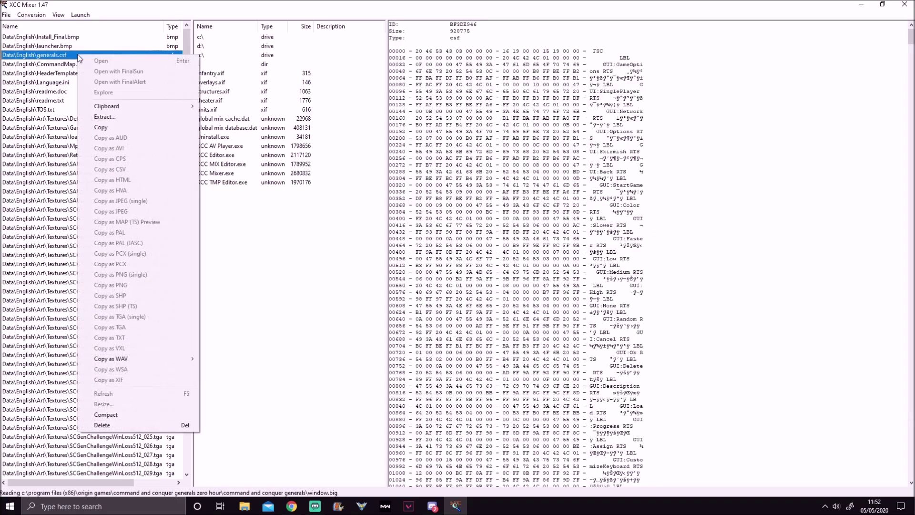
# Start extracting generals.csf and browse to C:\Program Files (x86).
pyautogui.click(98, 117)
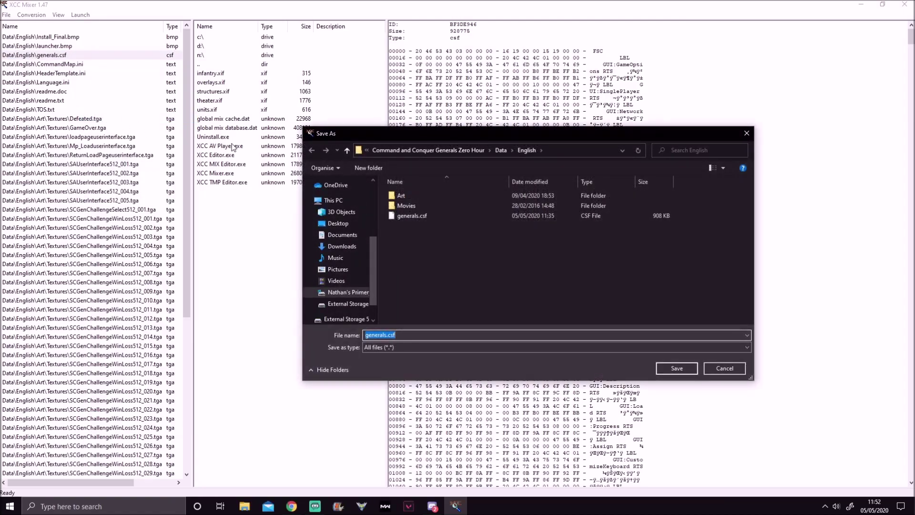
pyautogui.click(336, 200)
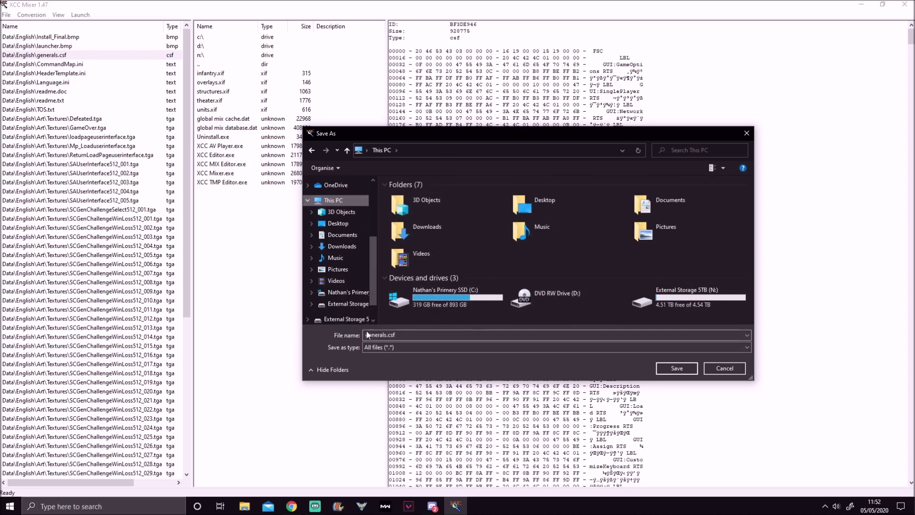
pyautogui.doubleClick(441, 300)
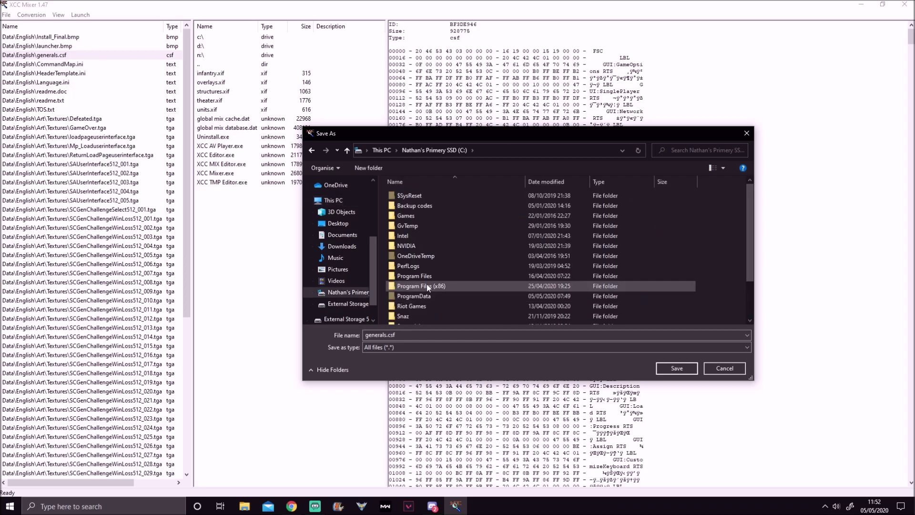
pyautogui.doubleClick(428, 287)
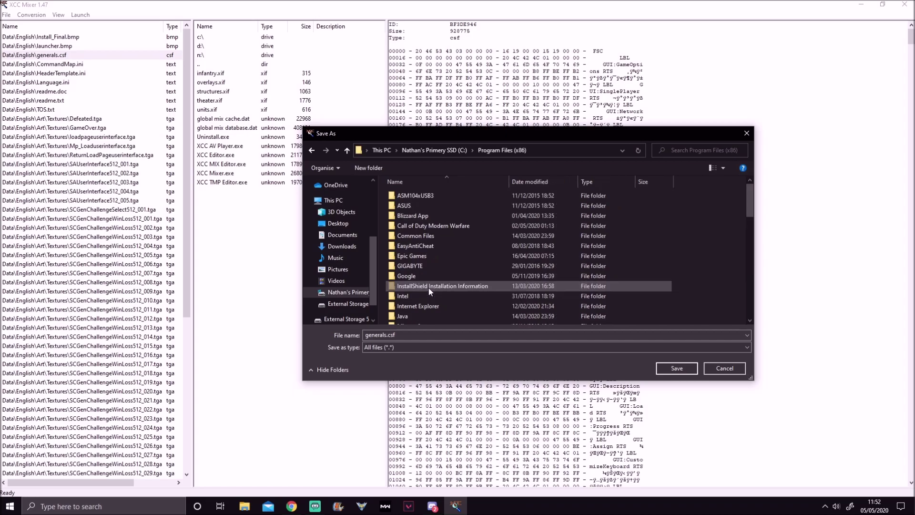
pyautogui.scroll(-10, 428, 288)
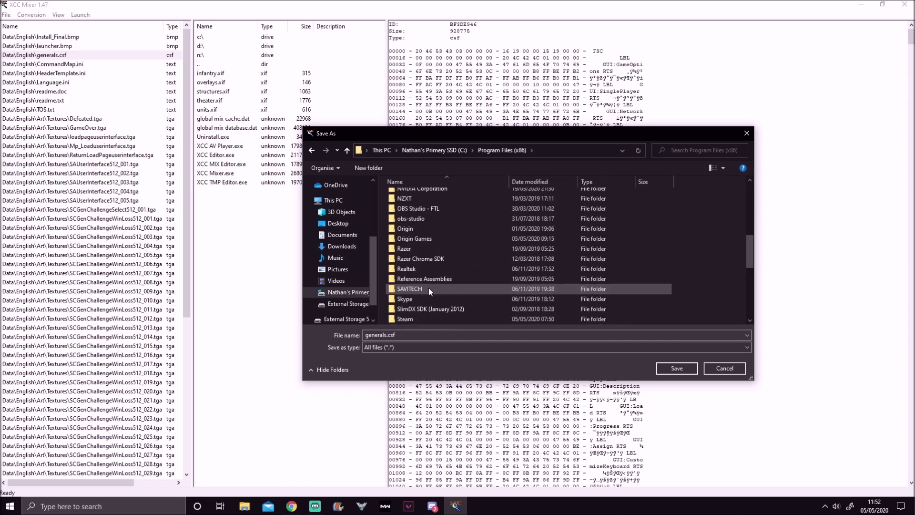
pyautogui.scroll(-3, 428, 287)
pyautogui.scroll(6, 427, 287)
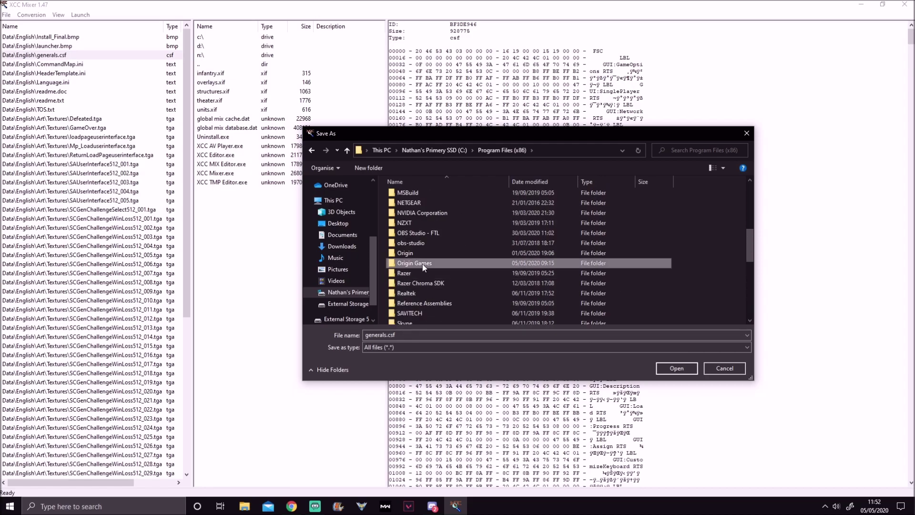
# Navigate to Origin Games\Command and Conquer Generals Zero Hour\Data\English.
pyautogui.doubleClick(422, 262)
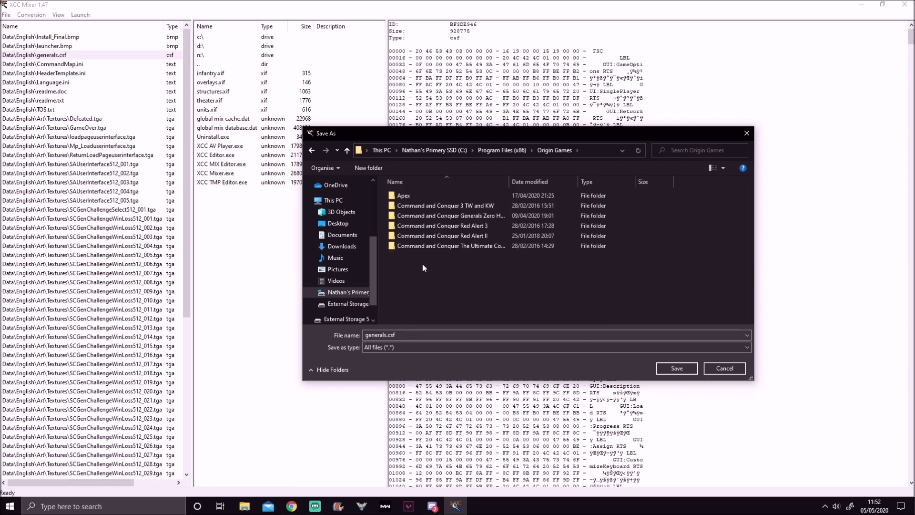
pyautogui.doubleClick(454, 217)
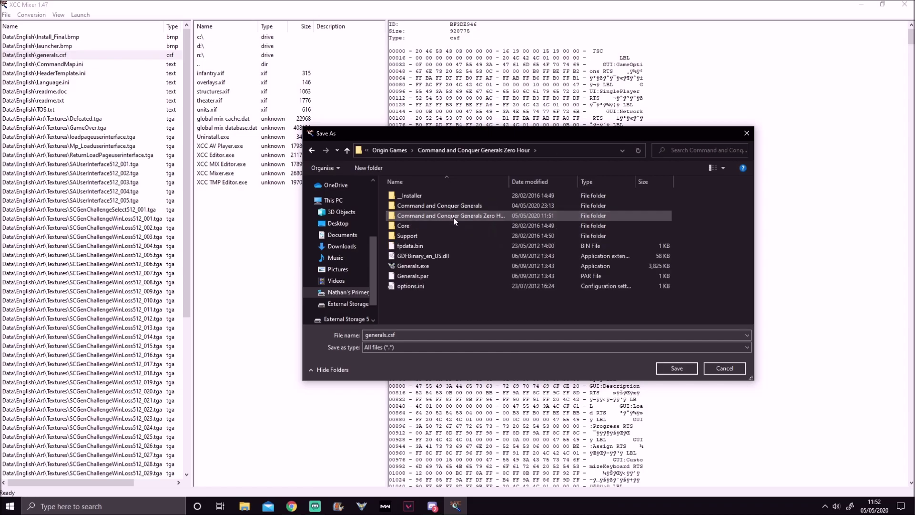
pyautogui.click(461, 215)
pyautogui.doubleClick(461, 215)
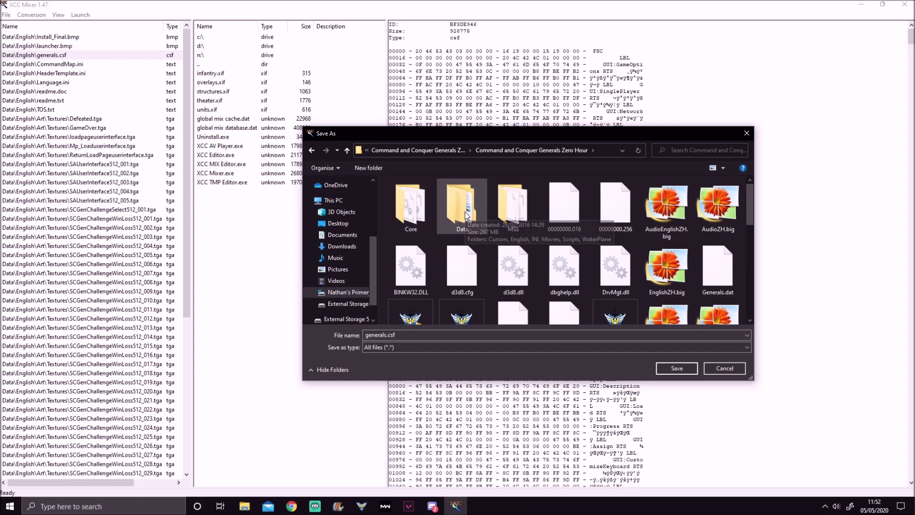
pyautogui.doubleClick(466, 214)
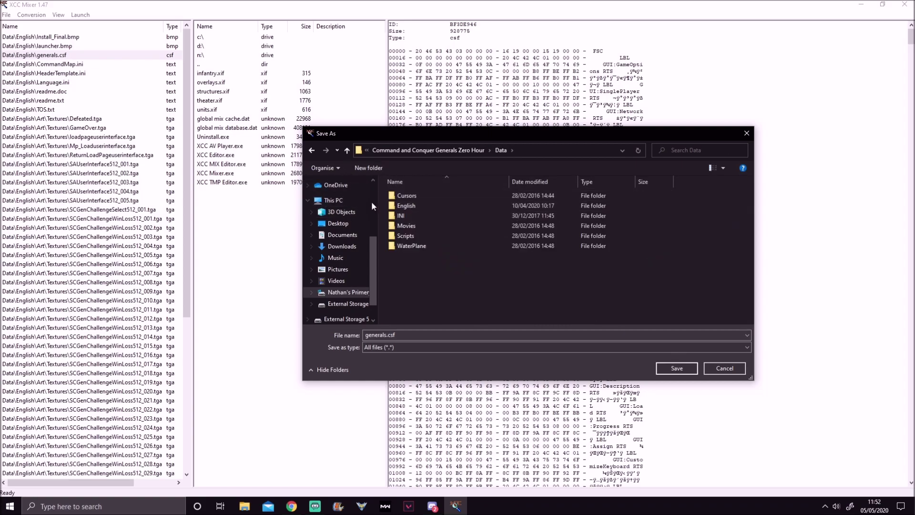
pyautogui.moveTo(403, 213)
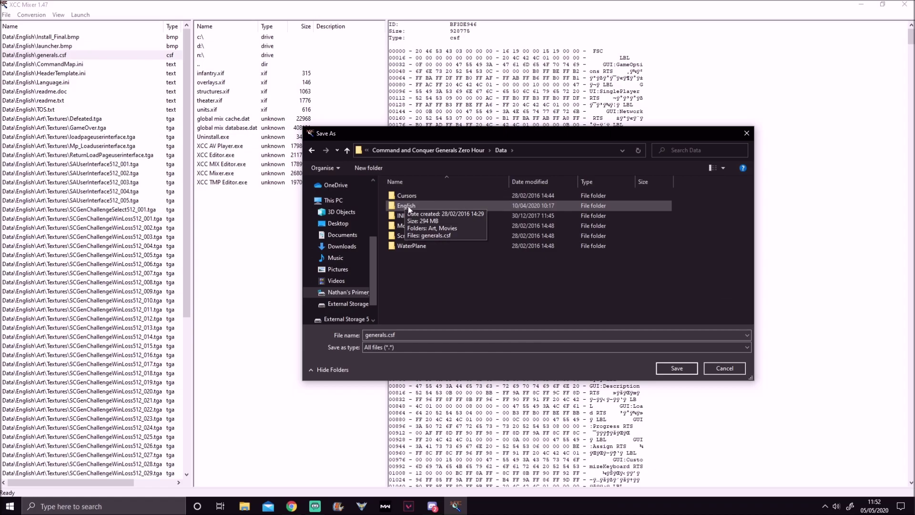
pyautogui.doubleClick(404, 206)
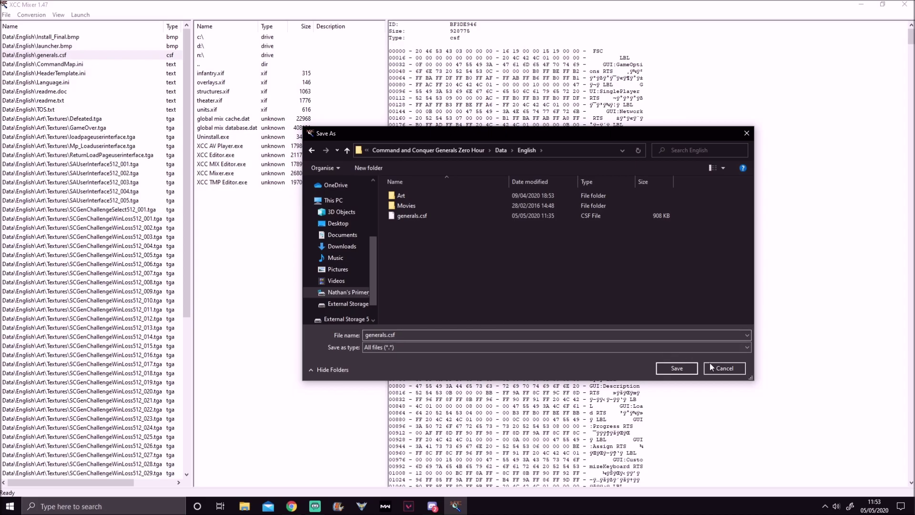
# Cancel the extraction and launch the String Table Editor from the launch menu.
pyautogui.click(724, 369)
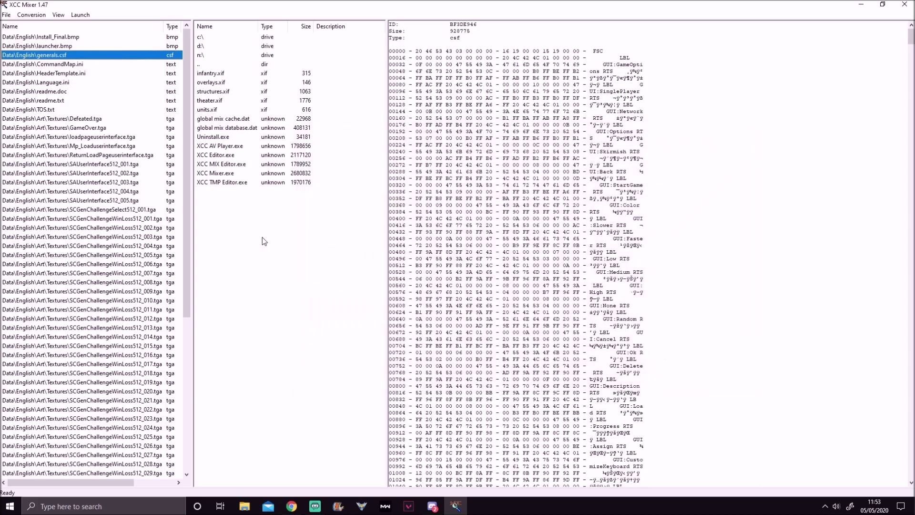
pyautogui.click(79, 16)
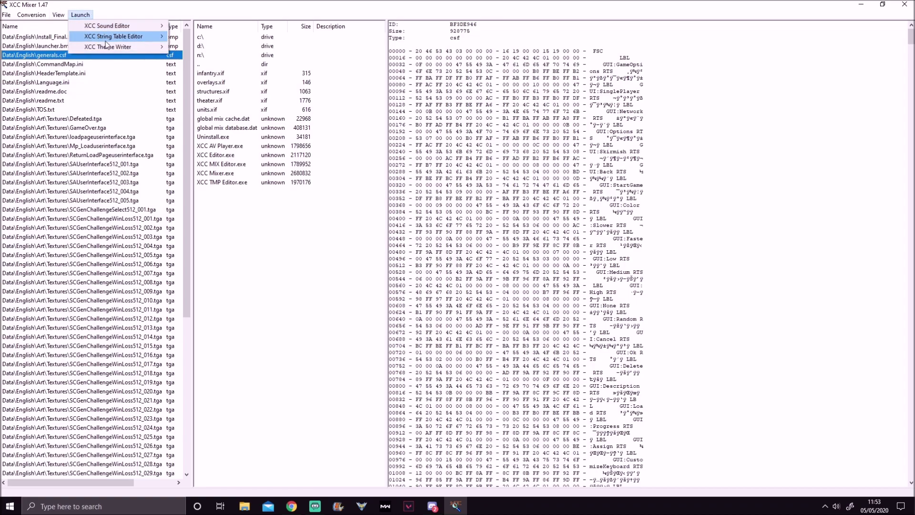
pyautogui.moveTo(106, 40)
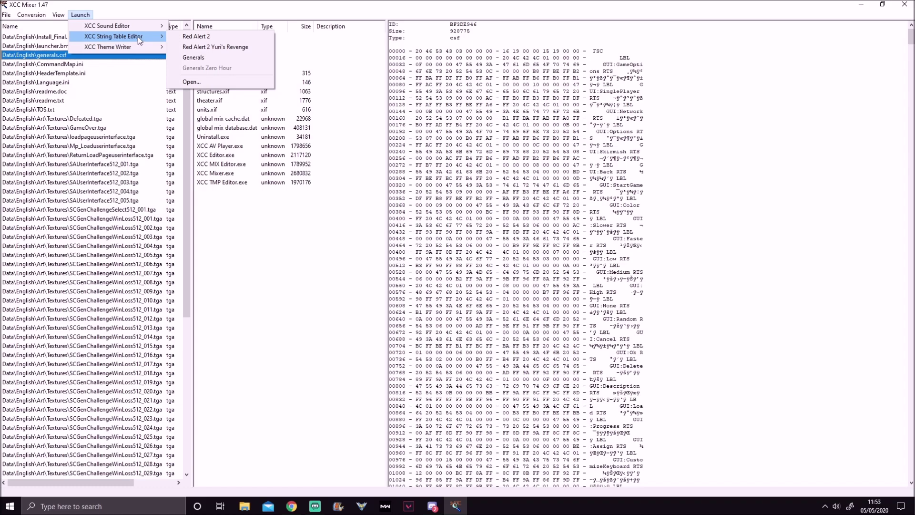
pyautogui.click(210, 82)
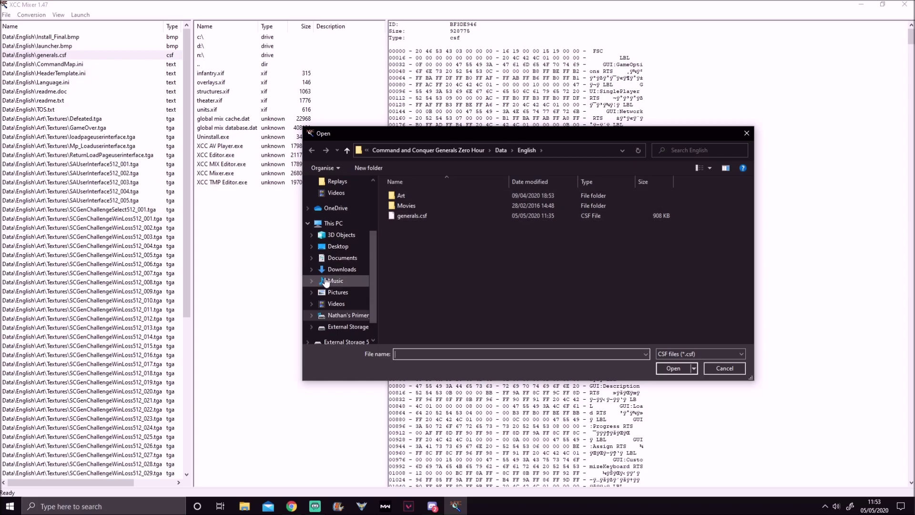
# Open the game's Data\English\generals.csf in the String Table Editor.
pyautogui.click(349, 225)
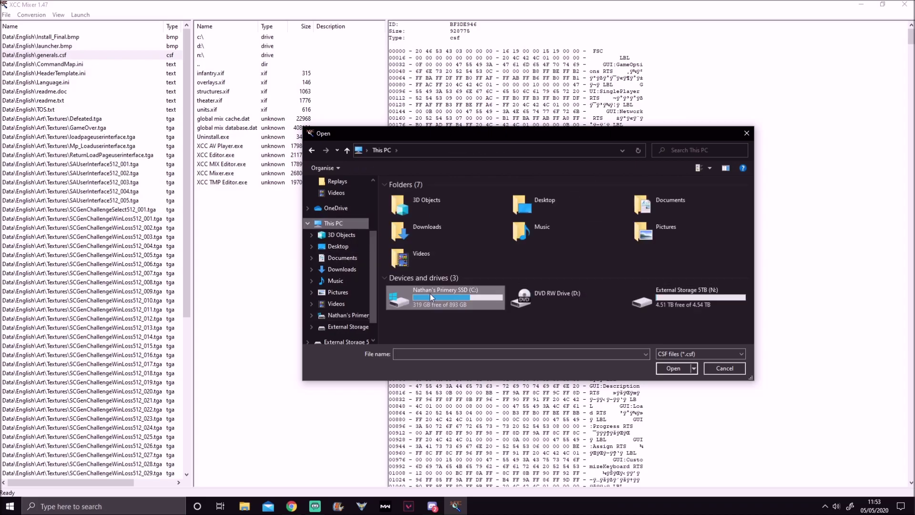
pyautogui.doubleClick(430, 294)
pyautogui.doubleClick(436, 286)
pyautogui.scroll(-6, 437, 287)
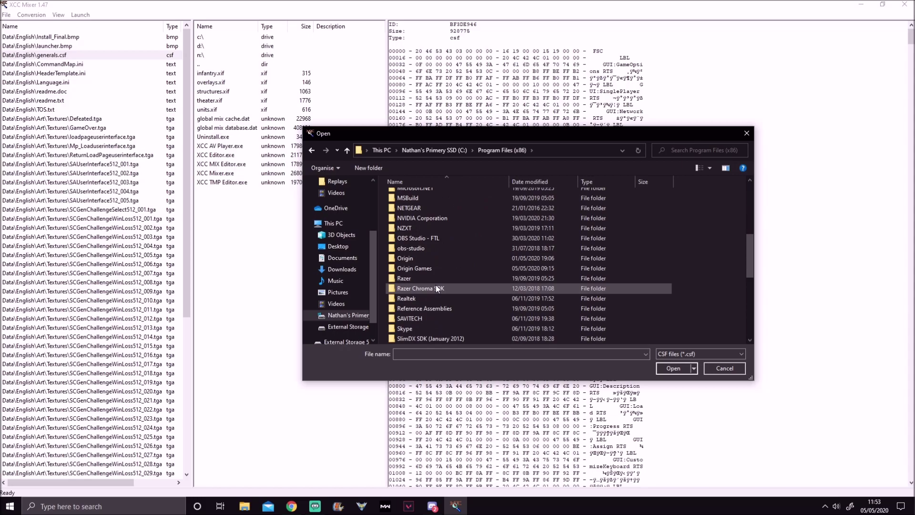
pyautogui.doubleClick(418, 267)
pyautogui.doubleClick(455, 217)
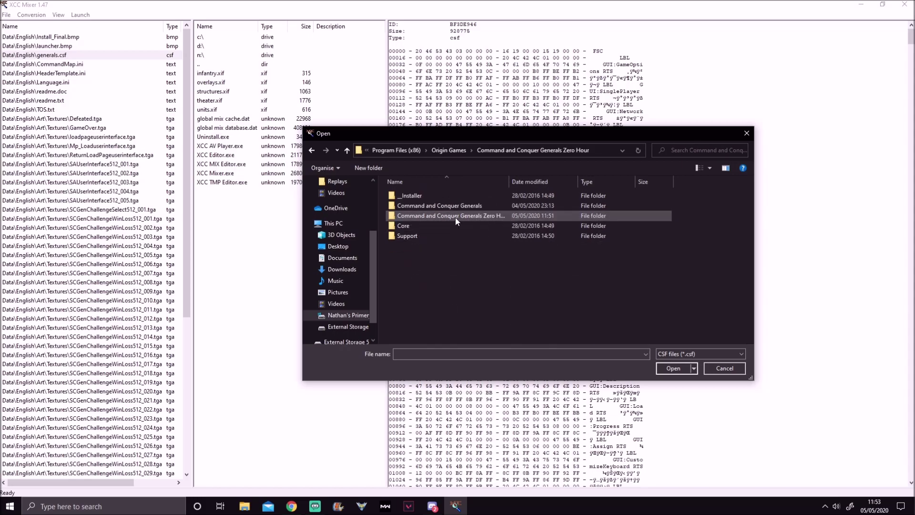
pyautogui.doubleClick(457, 215)
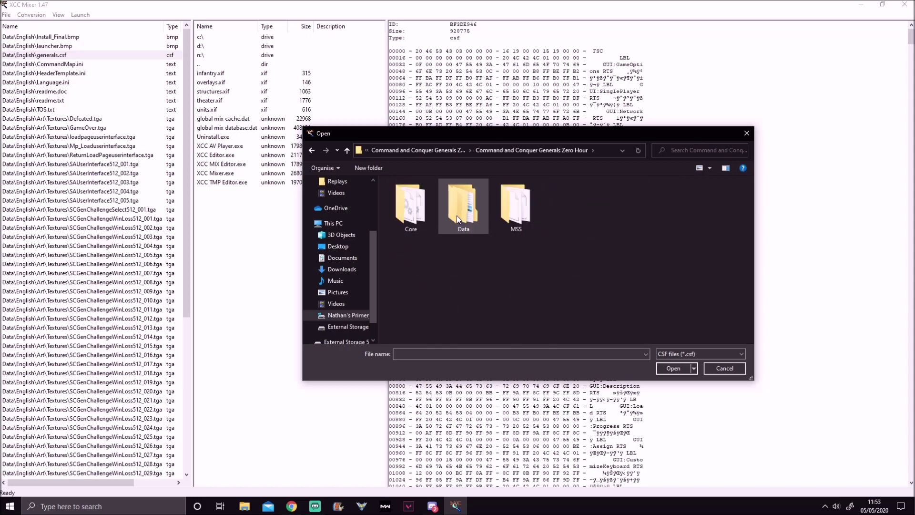
pyautogui.doubleClick(461, 216)
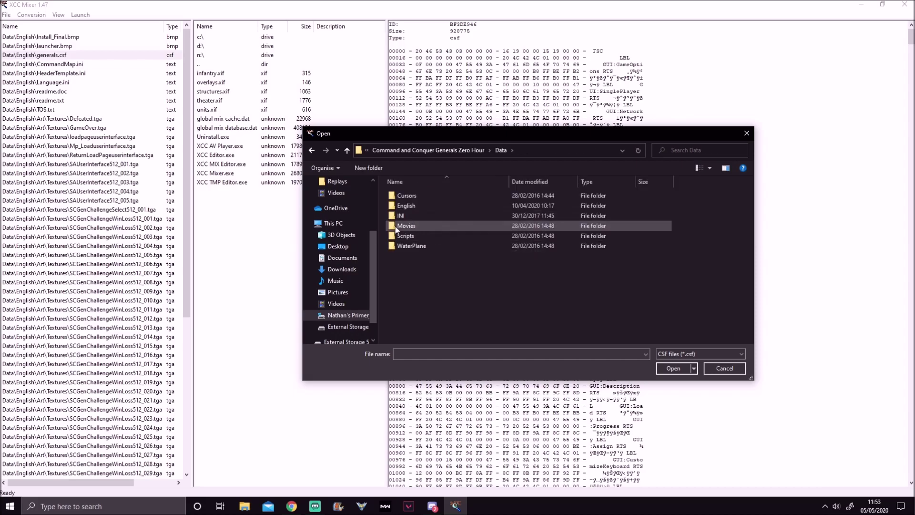
pyautogui.doubleClick(401, 206)
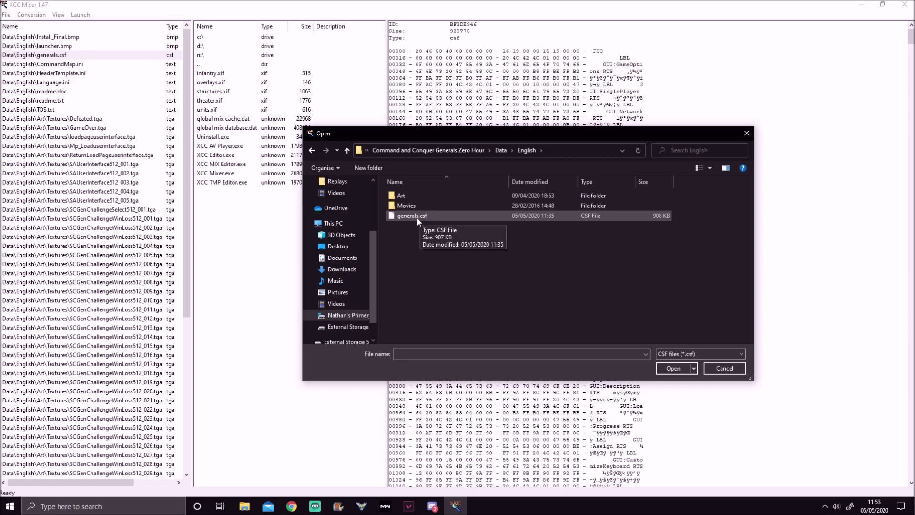
pyautogui.doubleClick(412, 215)
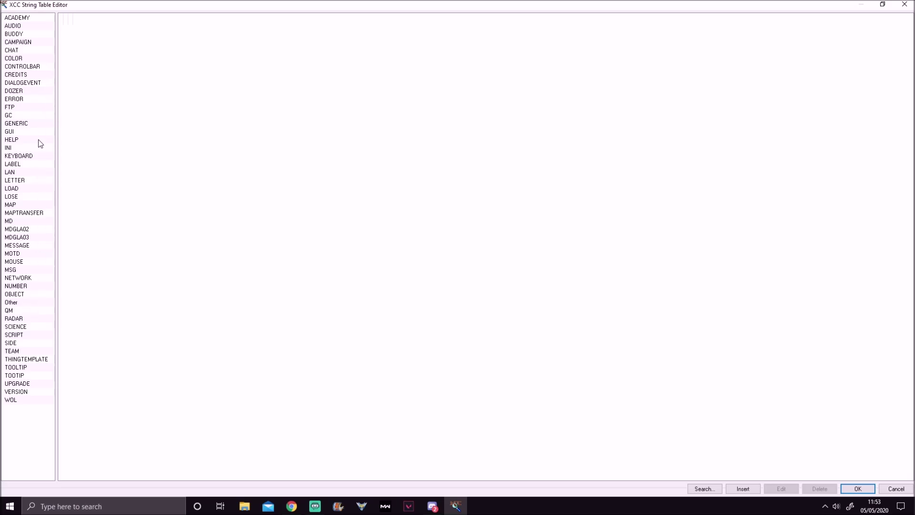
# List the CONTROLBAR strings and select the constructamericatankpaladin entry (&Paladin).
pyautogui.click(35, 67)
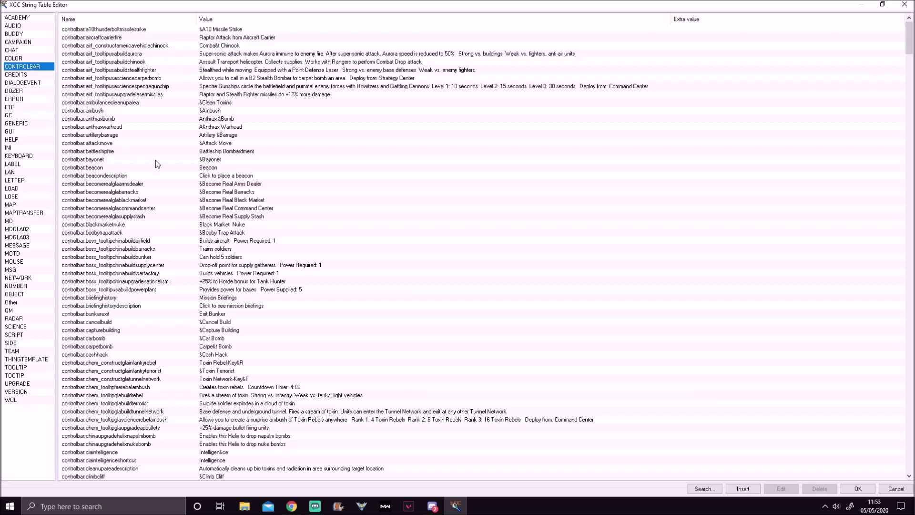
pyautogui.scroll(-1, 190, 137)
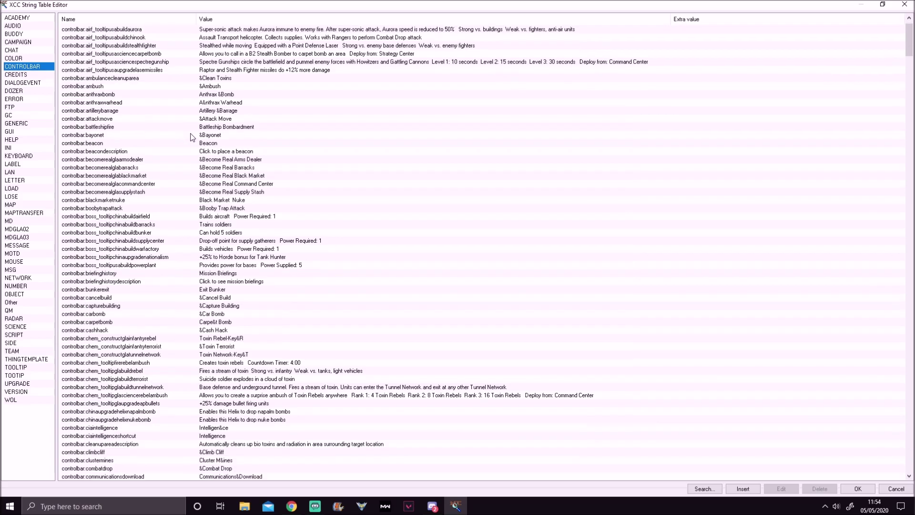
pyautogui.scroll(-1, 192, 137)
pyautogui.scroll(-2, 192, 138)
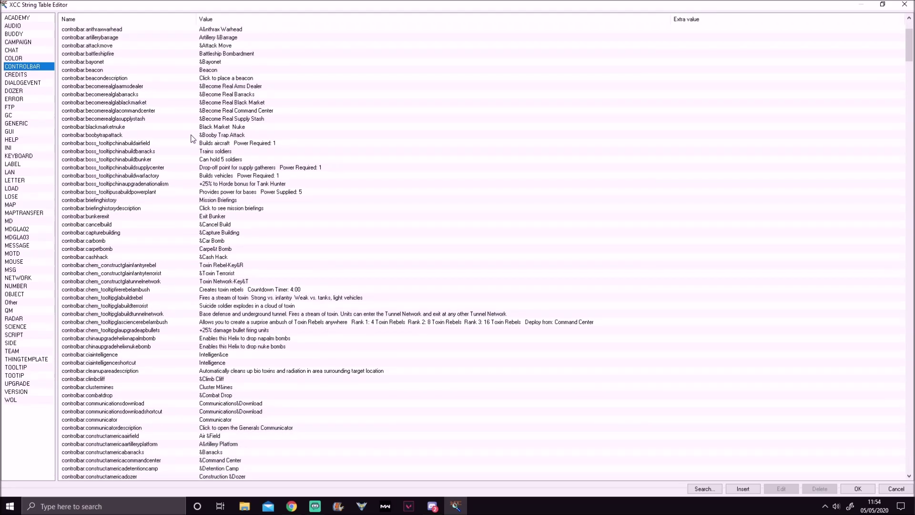
pyautogui.scroll(-3, 192, 137)
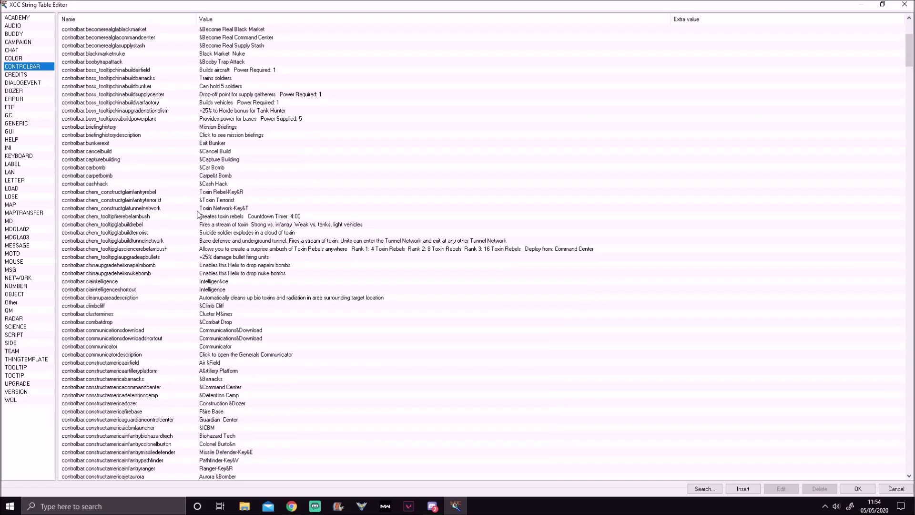
pyautogui.scroll(-1, 198, 214)
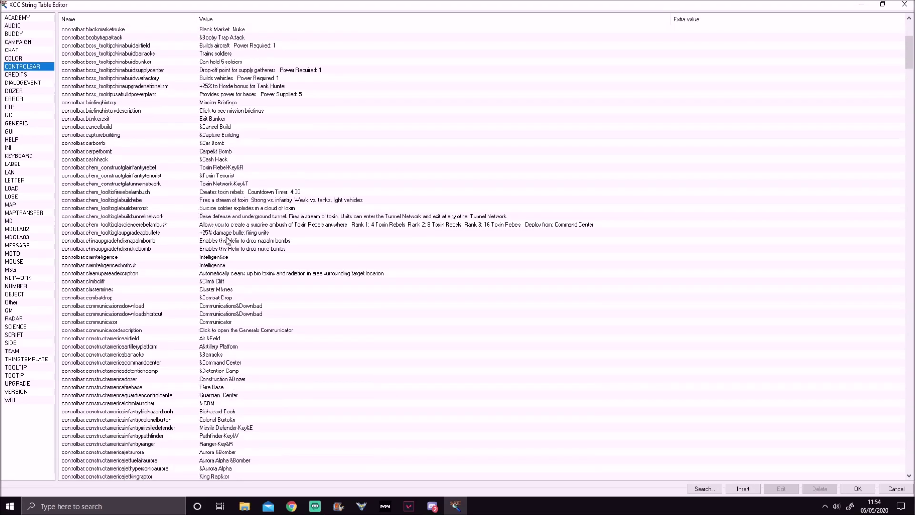
pyautogui.scroll(3, 227, 240)
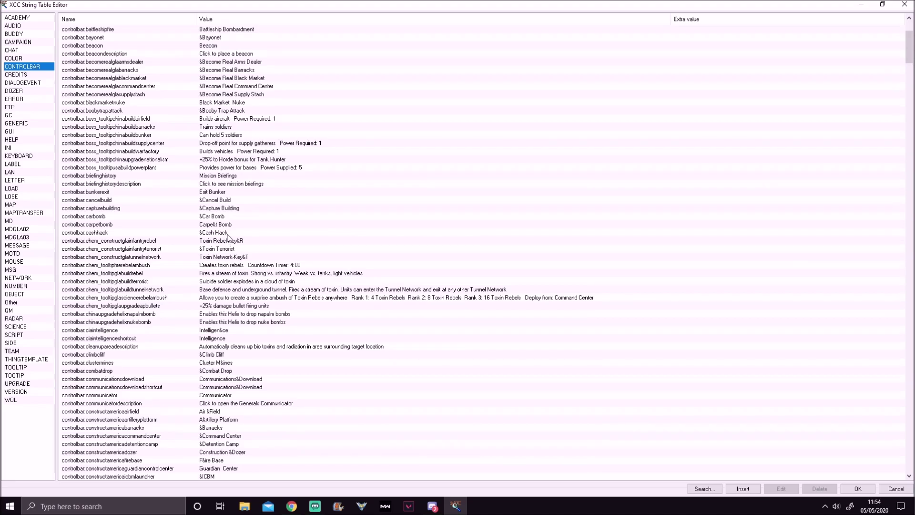
pyautogui.scroll(4, 228, 237)
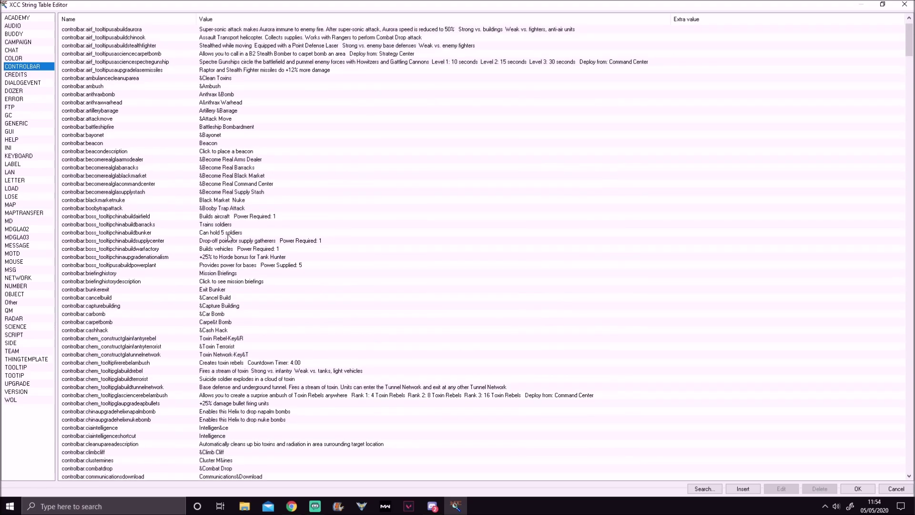
pyautogui.scroll(-1, 210, 228)
pyautogui.scroll(-15, 210, 229)
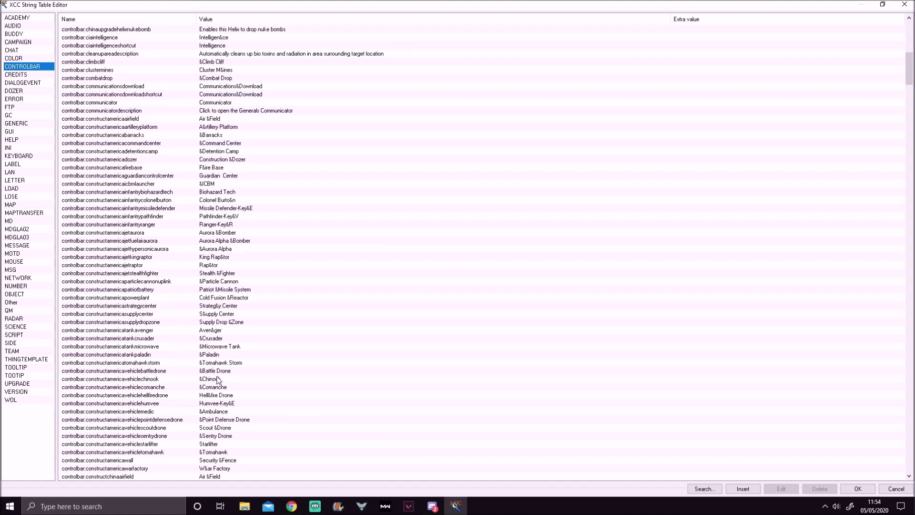
pyautogui.click(217, 354)
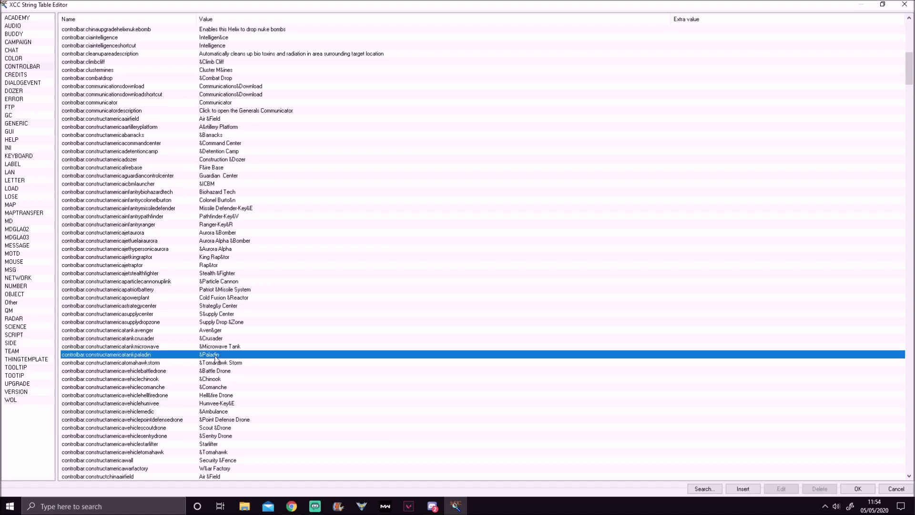
# Change the constructamericatankpaladin value from &Paladin to Paladin-Key&M.
pyautogui.doubleClick(217, 355)
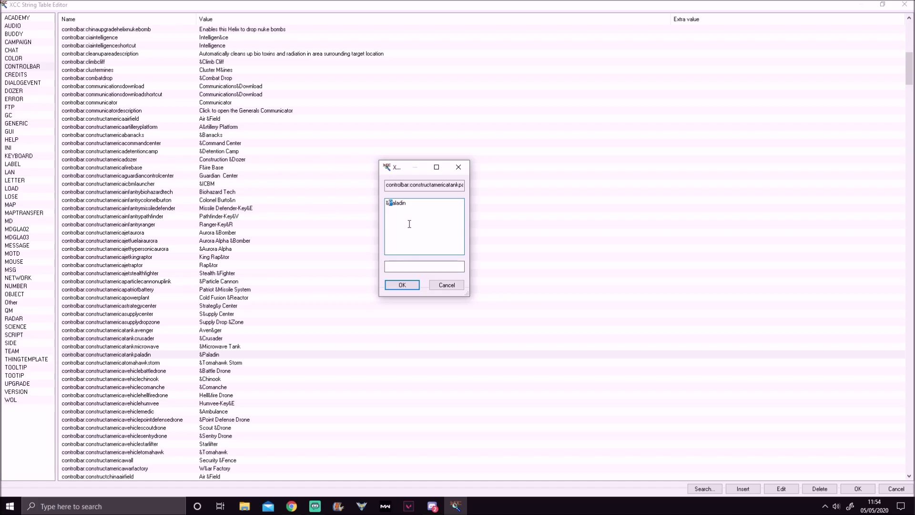
pyautogui.click(389, 204)
pyautogui.press('BackSpace')
pyautogui.click(403, 284)
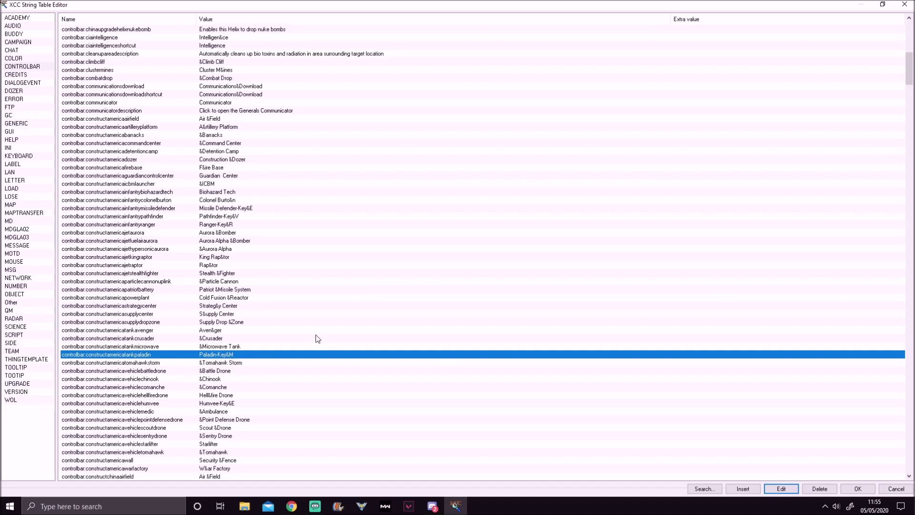
# Compare with the Mini-Gunner-Key&R entry, accept the edited string table, and close XCC Mixer.
pyautogui.scroll(-1, 227, 346)
pyautogui.scroll(-6, 227, 347)
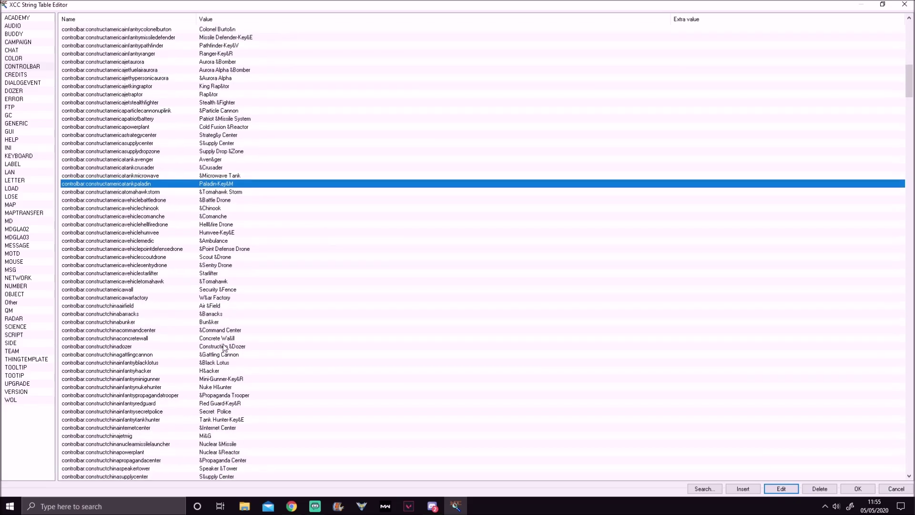
pyautogui.click(221, 379)
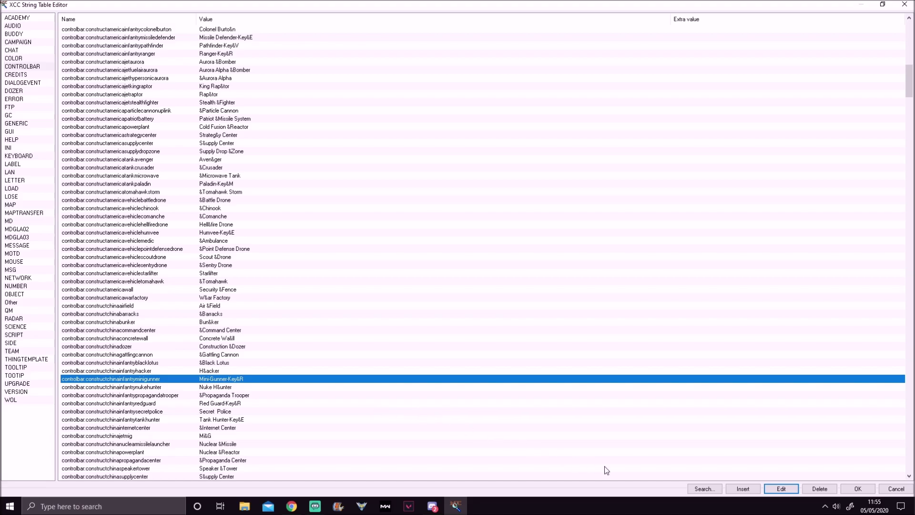
pyautogui.click(857, 489)
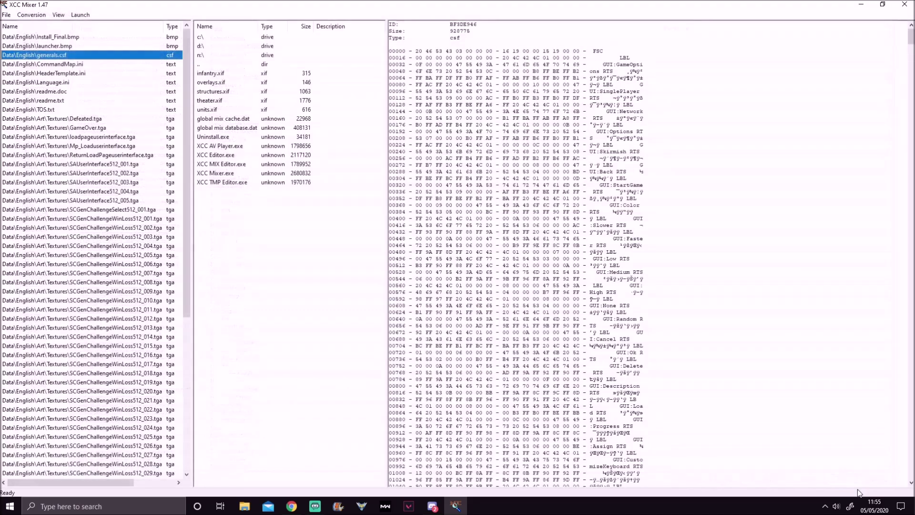
pyautogui.click(904, 3)
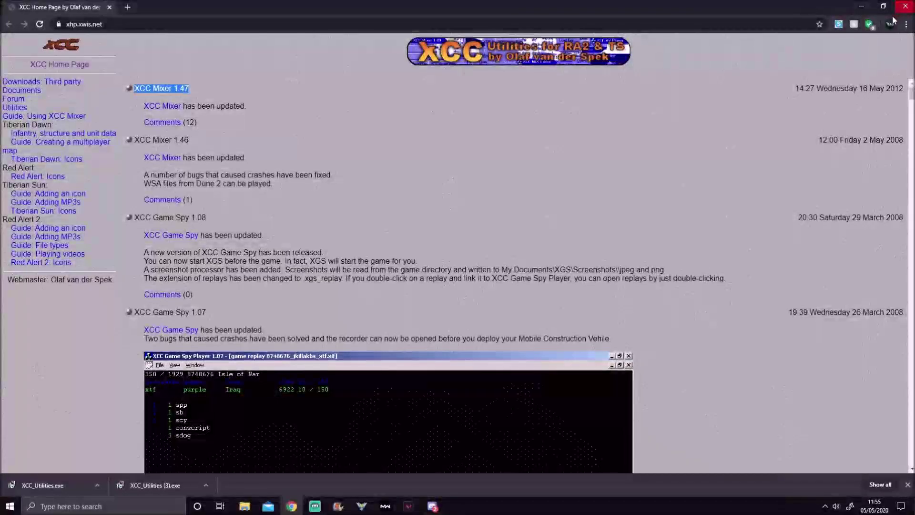
# Minimise Chrome to reach the desktop.
pyautogui.click(861, 6)
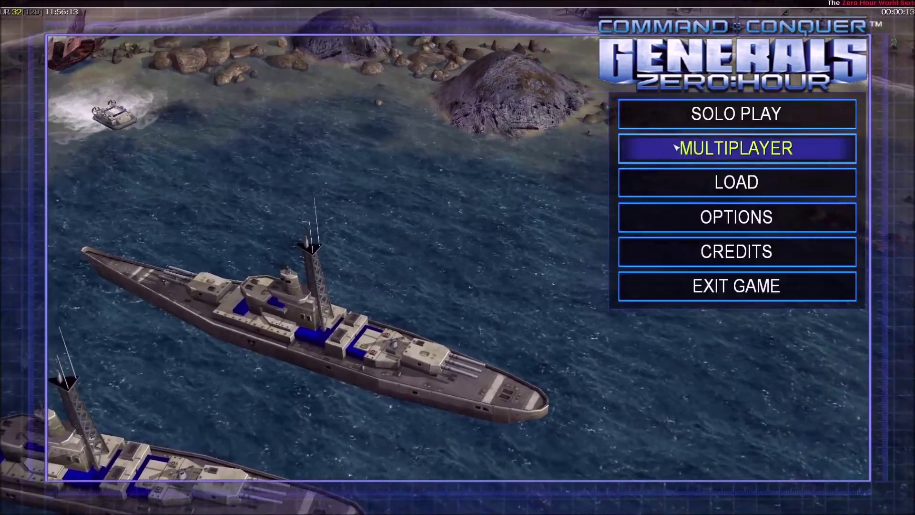
# Create a multiplayer network game with player 1's army set to USA and launch it.
pyautogui.click(621, 147)
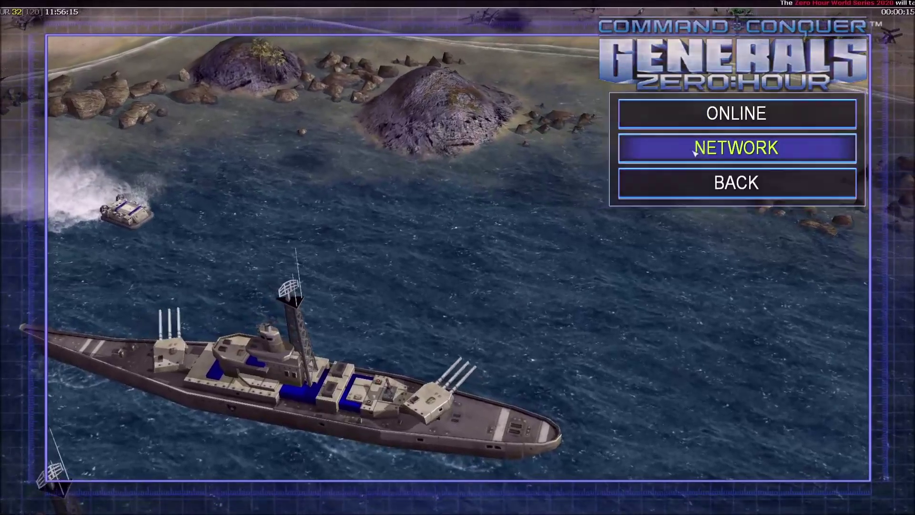
pyautogui.click(700, 148)
pyautogui.click(238, 452)
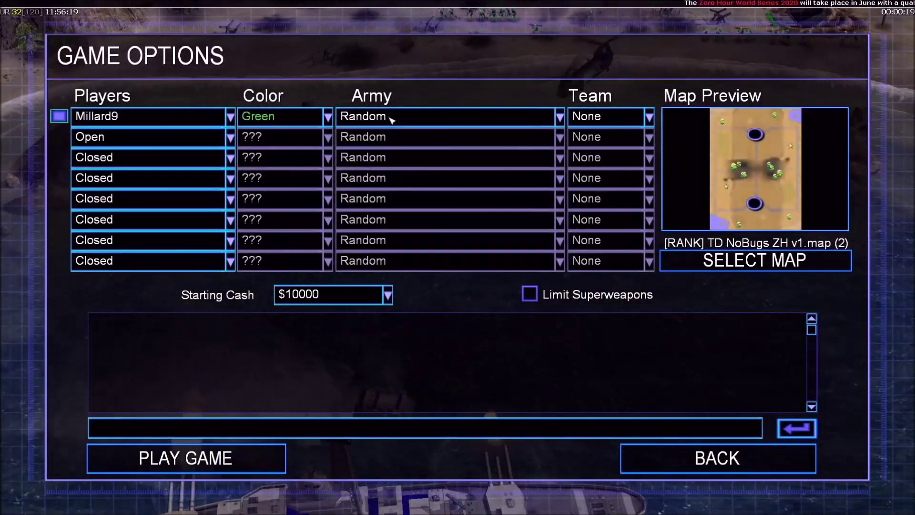
pyautogui.click(392, 119)
pyautogui.scroll(-2, 398, 162)
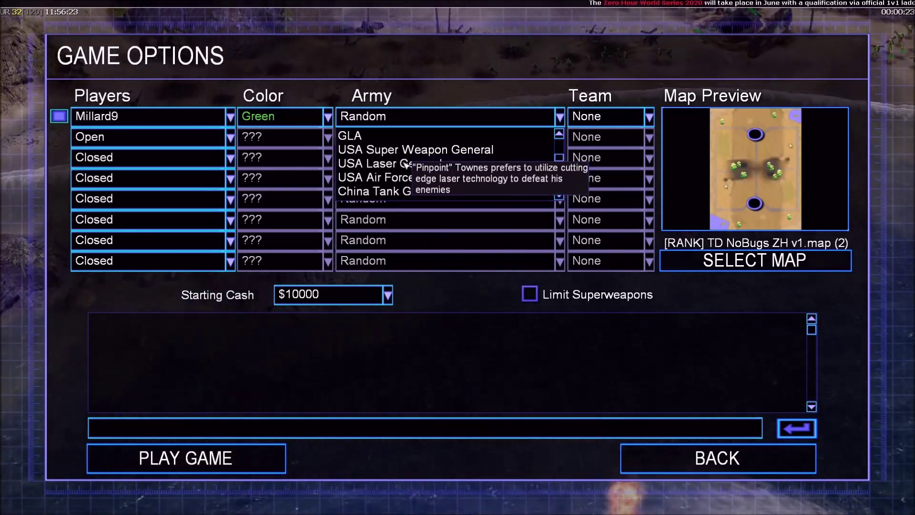
pyautogui.scroll(-1, 402, 167)
pyautogui.scroll(4, 401, 170)
pyautogui.click(364, 150)
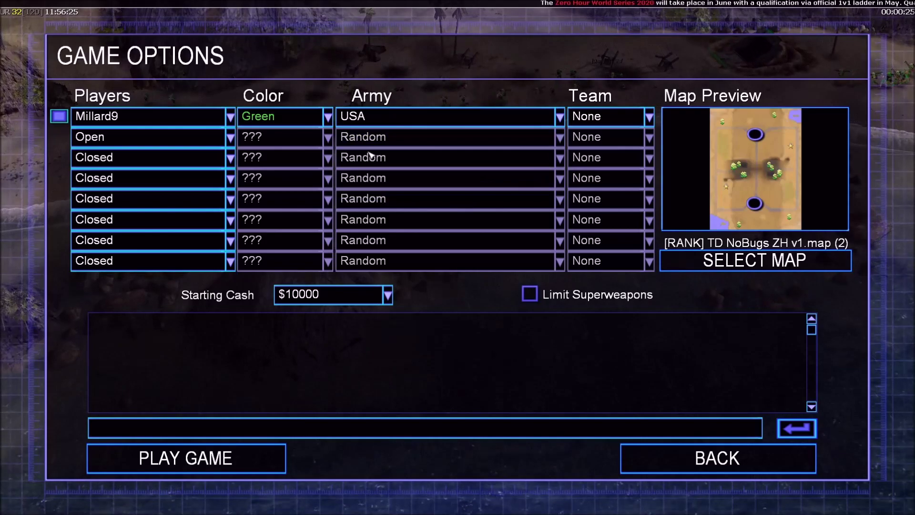
pyautogui.click(210, 449)
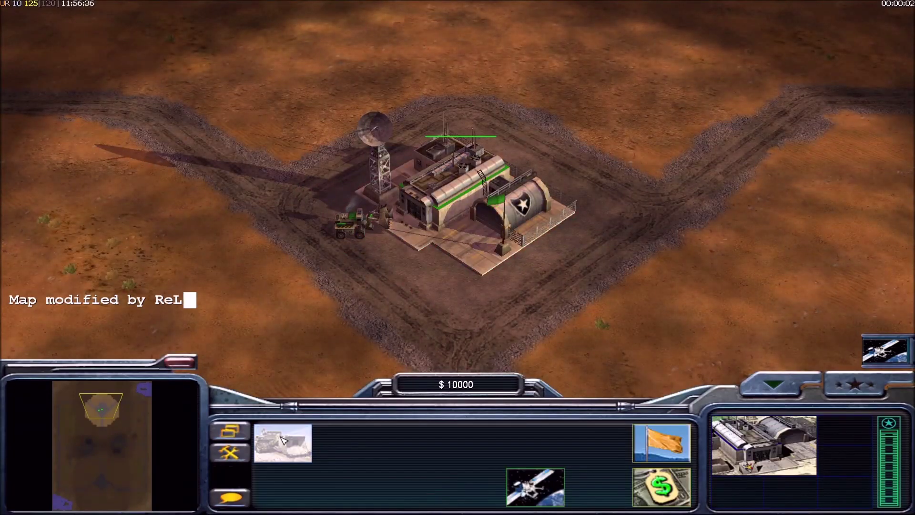
# Queue a dozer at the Command Center and unlock the Paladin Tank general promotion.
pyautogui.click(283, 439)
pyautogui.click(343, 256)
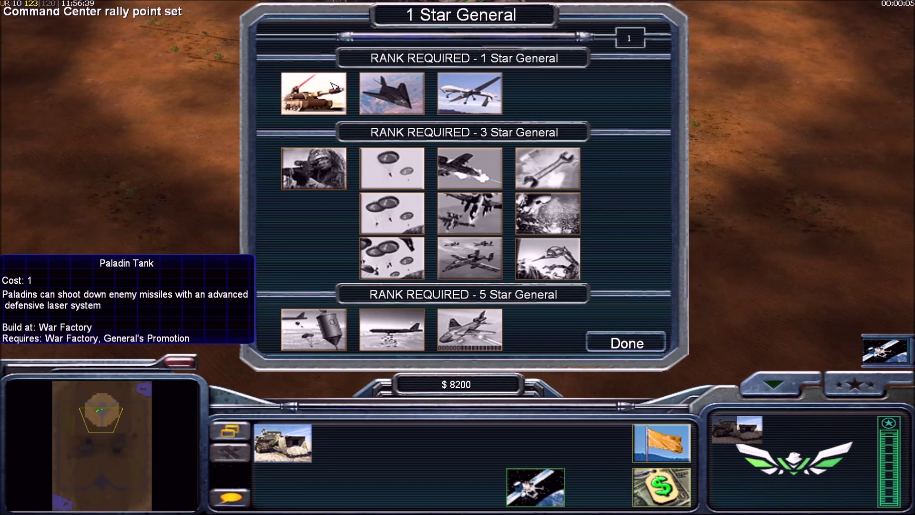
pyautogui.click(314, 98)
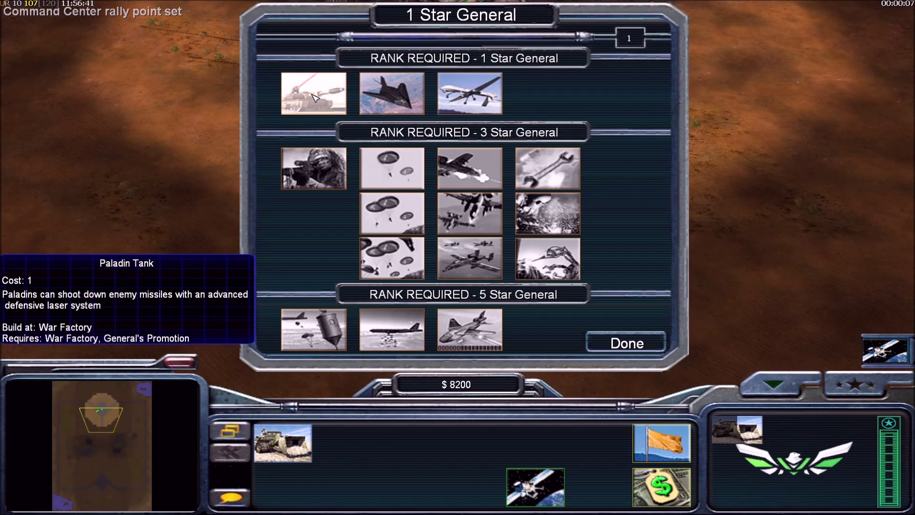
pyautogui.click(627, 343)
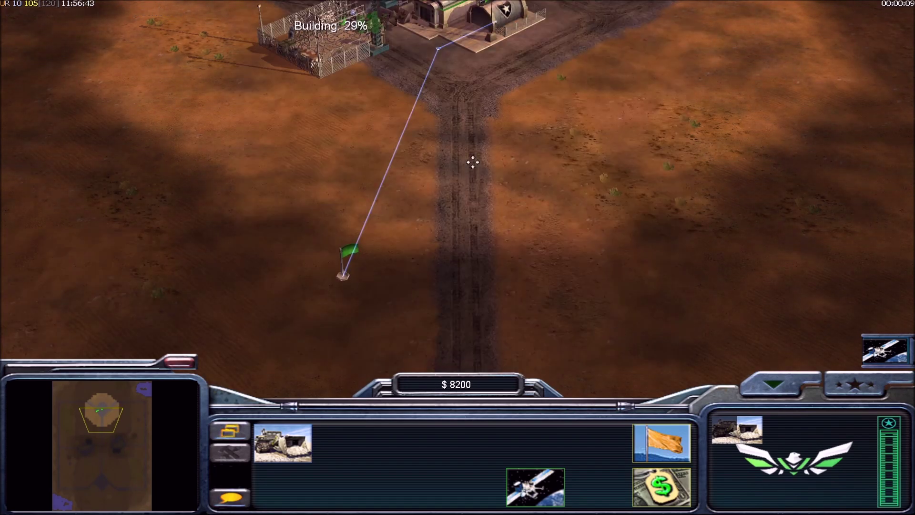
# Have the dozer place a Barracks beside the base.
pyautogui.scroll(3, 471, 159)
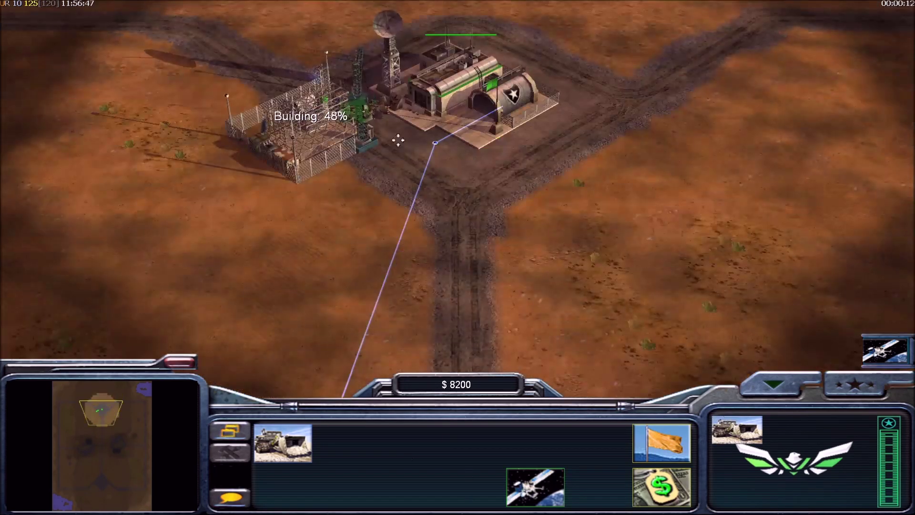
pyautogui.click(398, 140)
pyautogui.click(346, 443)
pyautogui.click(408, 212)
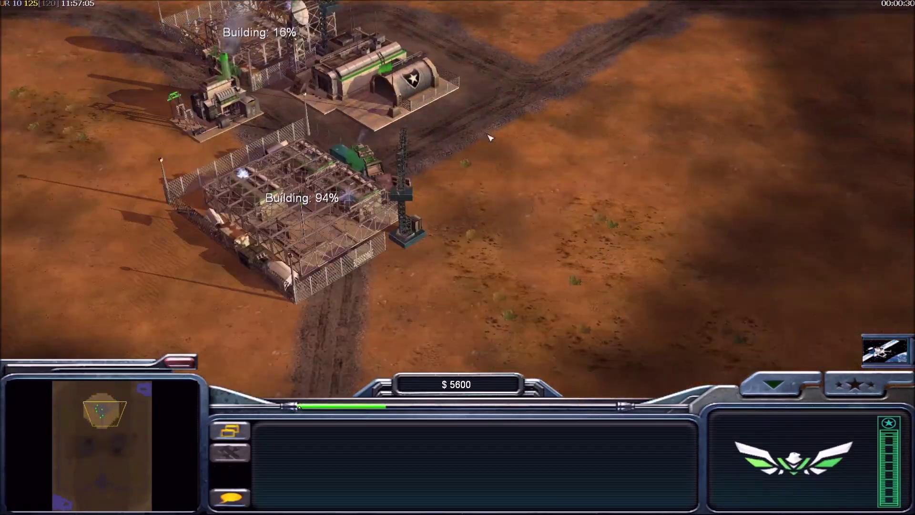
# Have the dozer build a War Factory east of the base and another structure top-left.
pyautogui.click(358, 153)
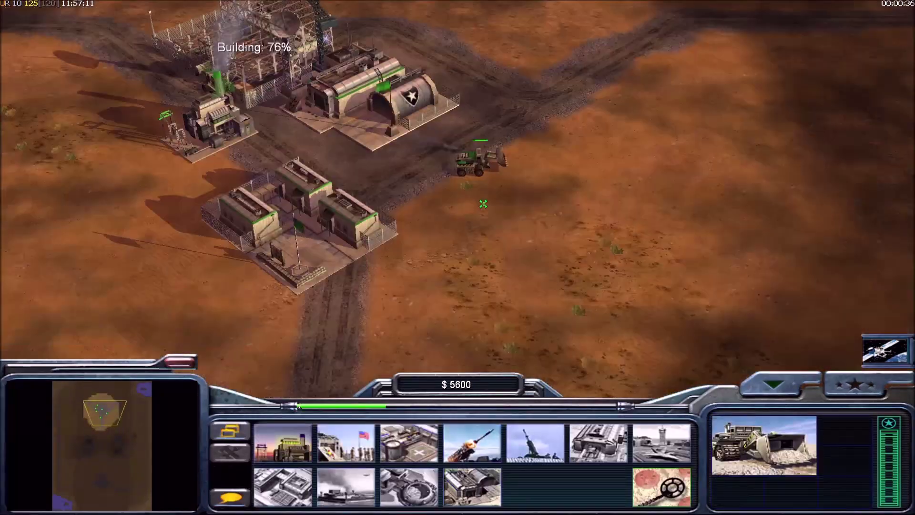
pyautogui.click(598, 443)
pyautogui.click(533, 186)
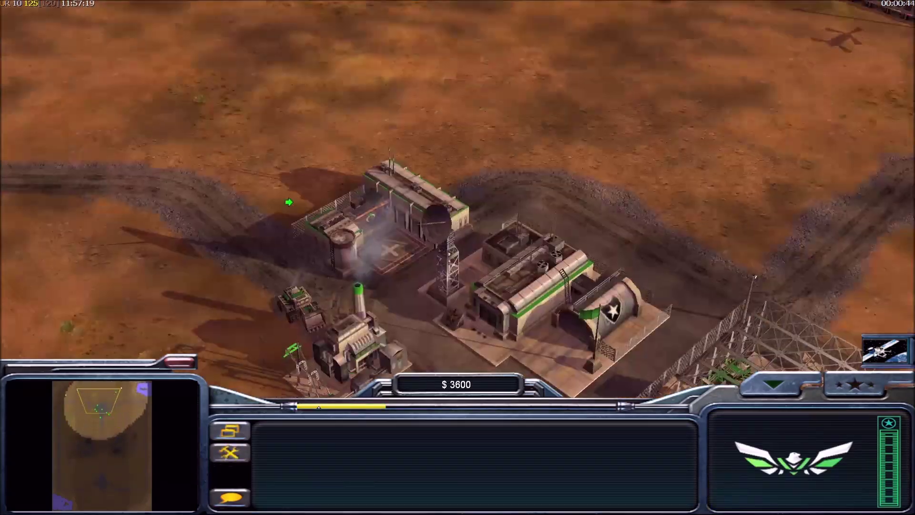
pyautogui.click(298, 305)
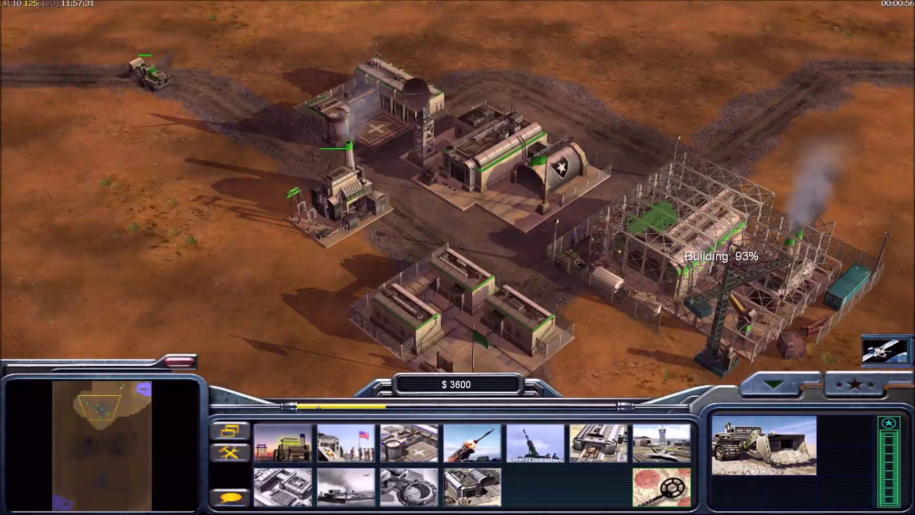
pyautogui.click(599, 442)
pyautogui.click(169, 83)
# Select the finished War Factory and queue a Paladin tank, whose name reads Paladin-KeyM.
pyautogui.click(681, 229)
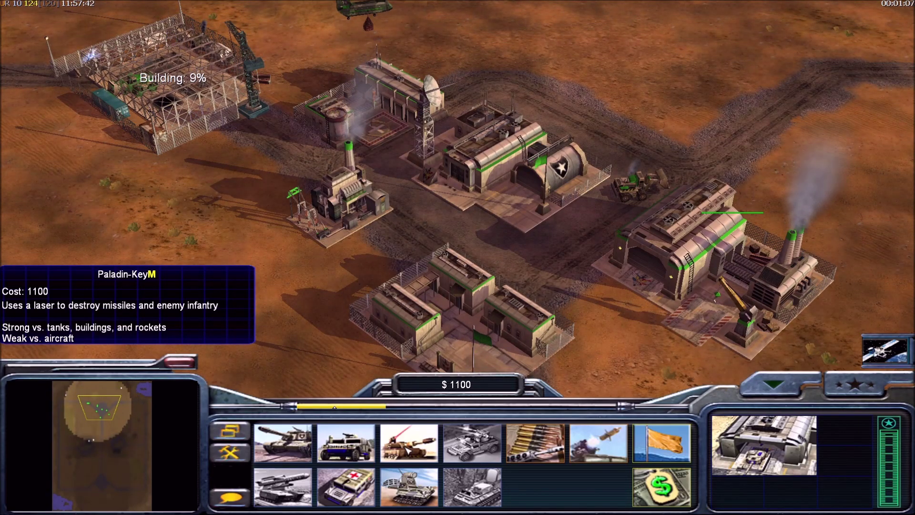
pyautogui.click(407, 449)
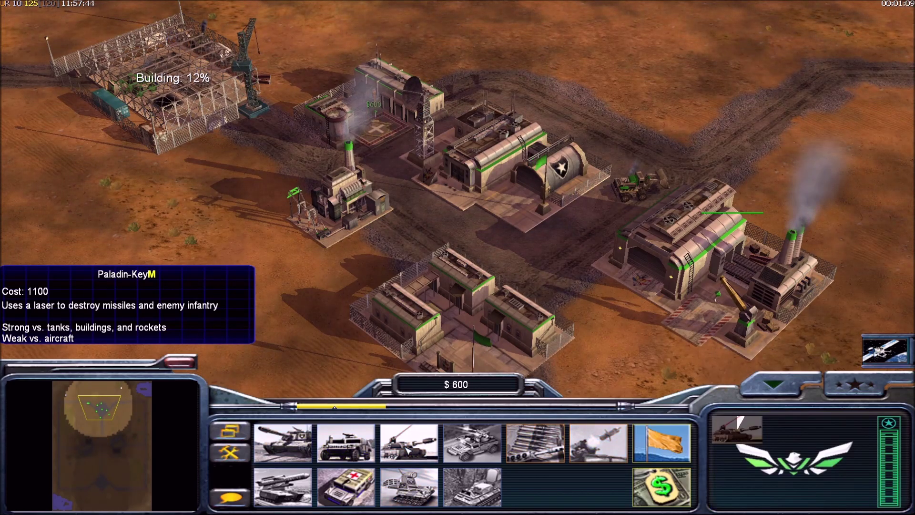